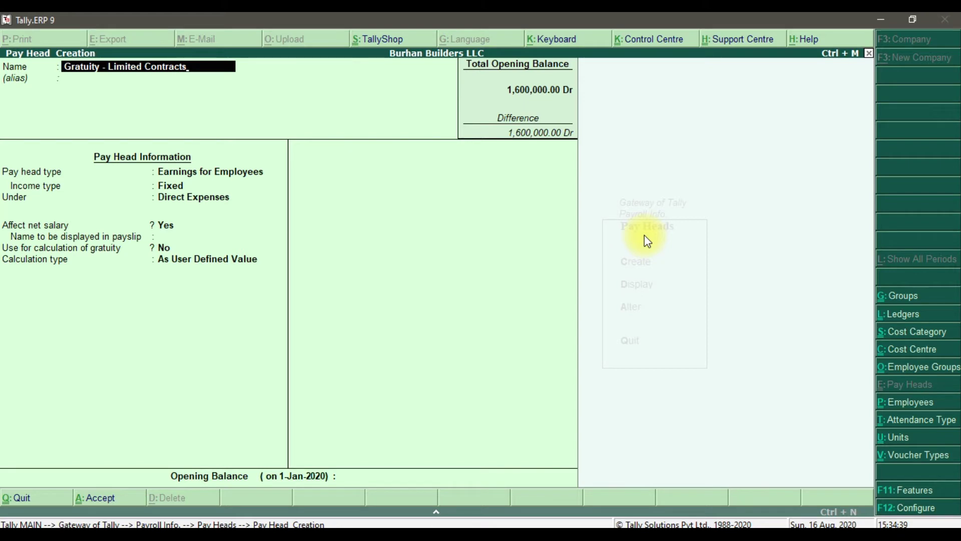
key("Return")
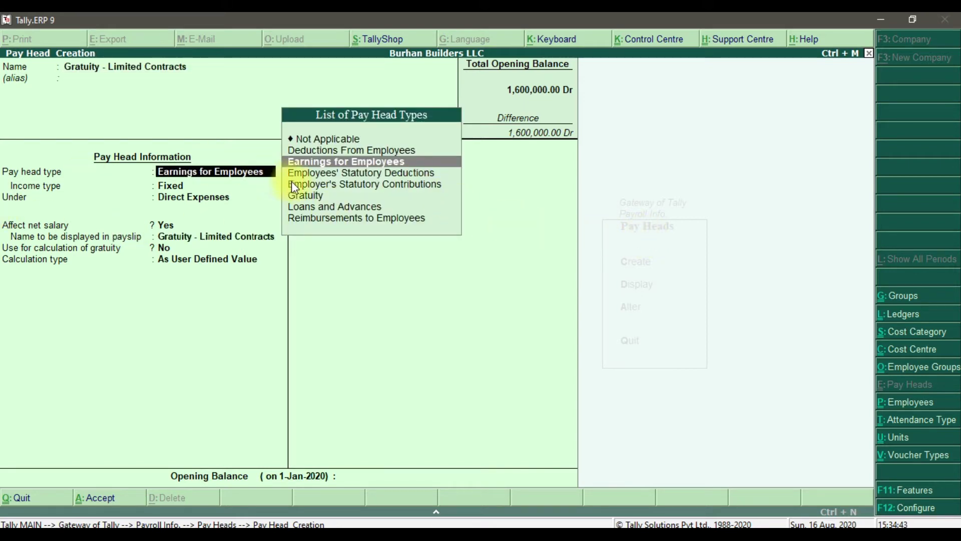
Make the pay head a Gratuity type with 30 days per month
left_click(314, 196)
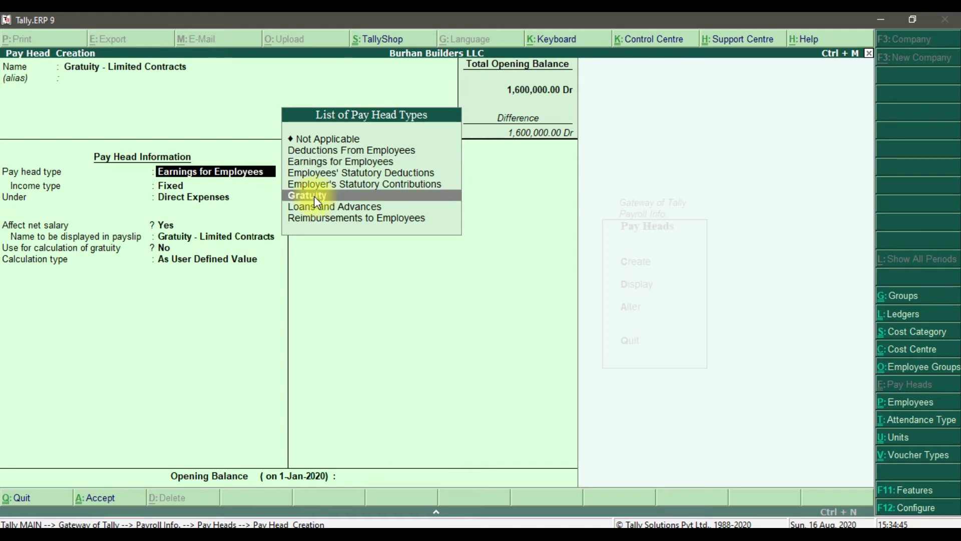
left_click(314, 196)
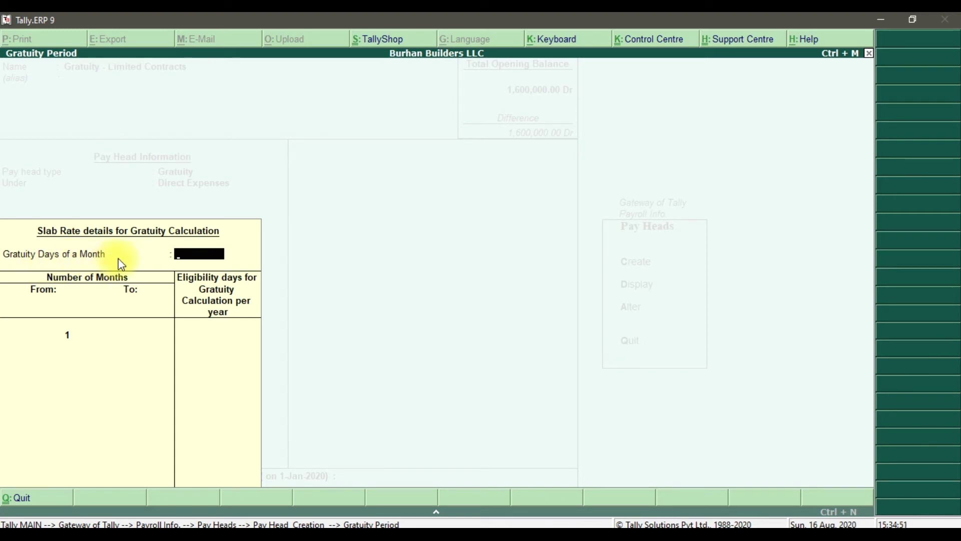
type("30")
key("Return")
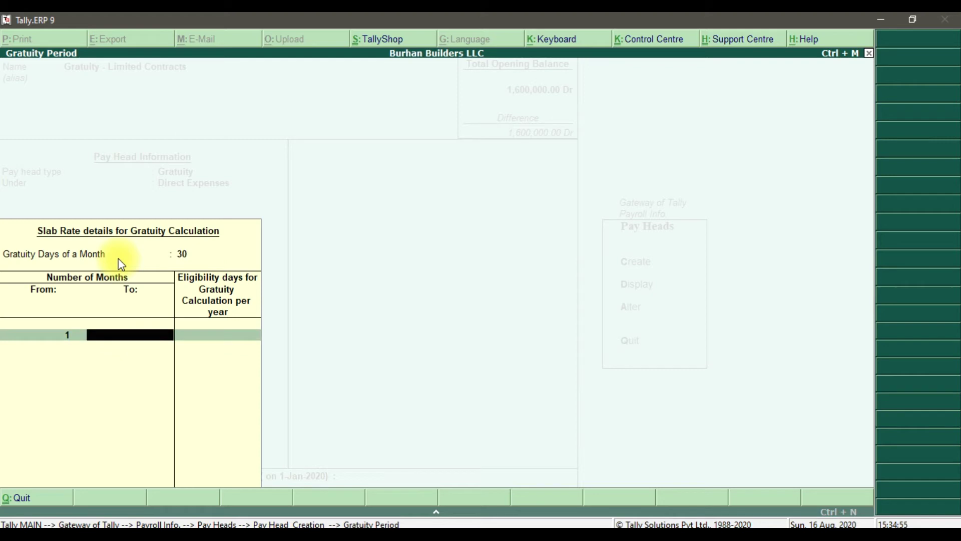
Enter gratuity slabs 0–12, 12–24 and 24 onward months, each with 21 eligibility days
type("12")
key("Return")
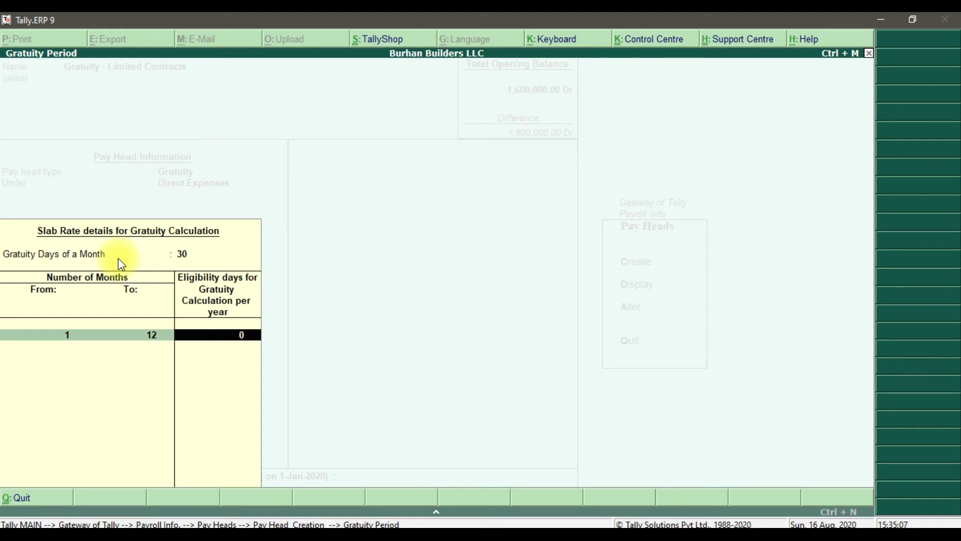
type("21")
key("Return")
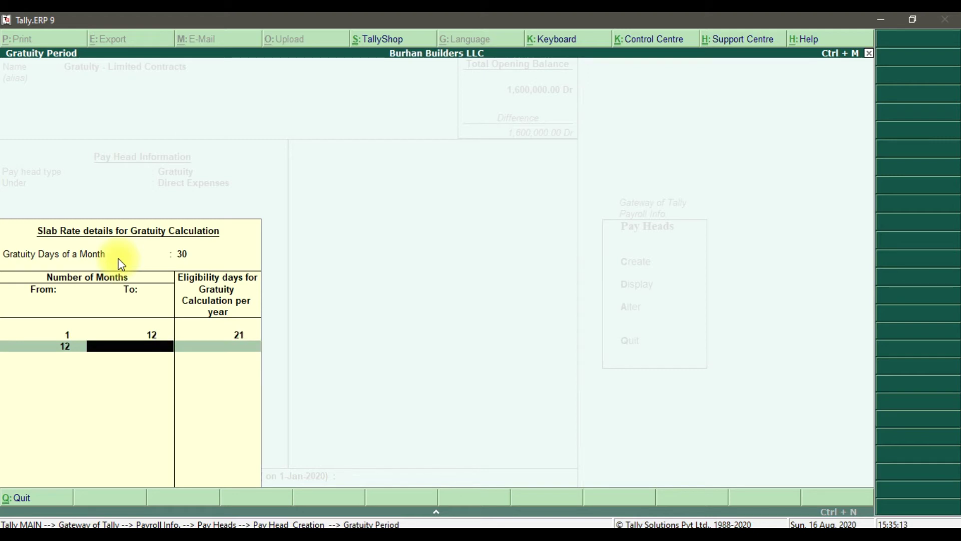
type("24")
key("Return")
type("21")
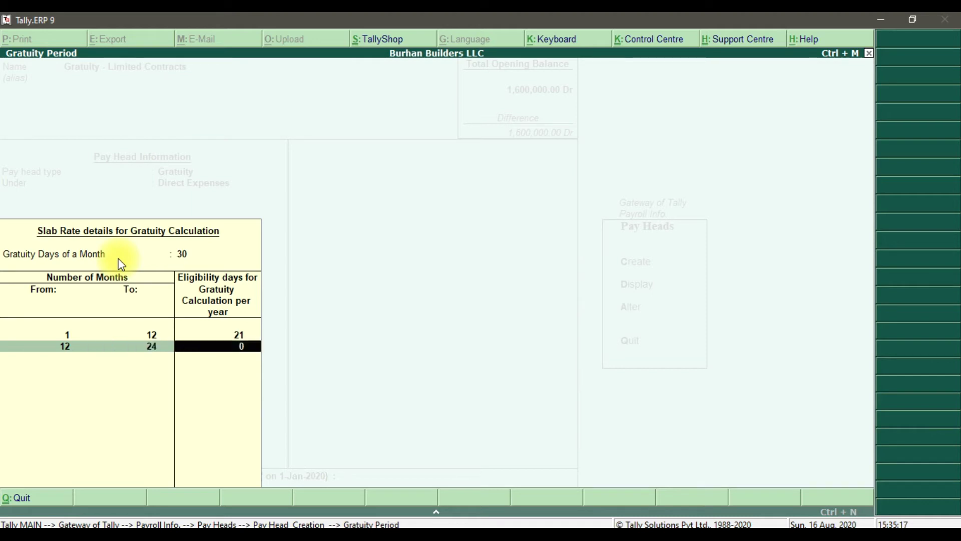
key("Return")
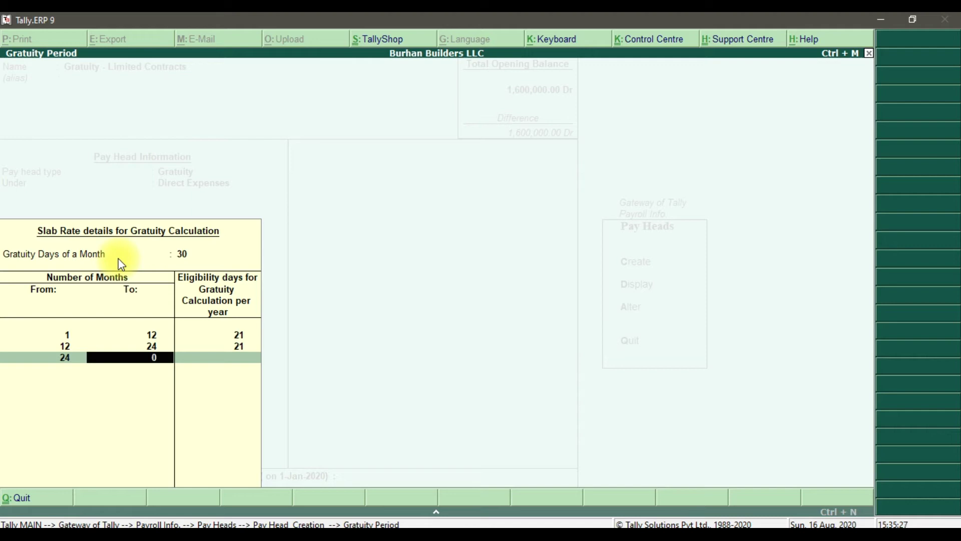
key("Return")
type("21")
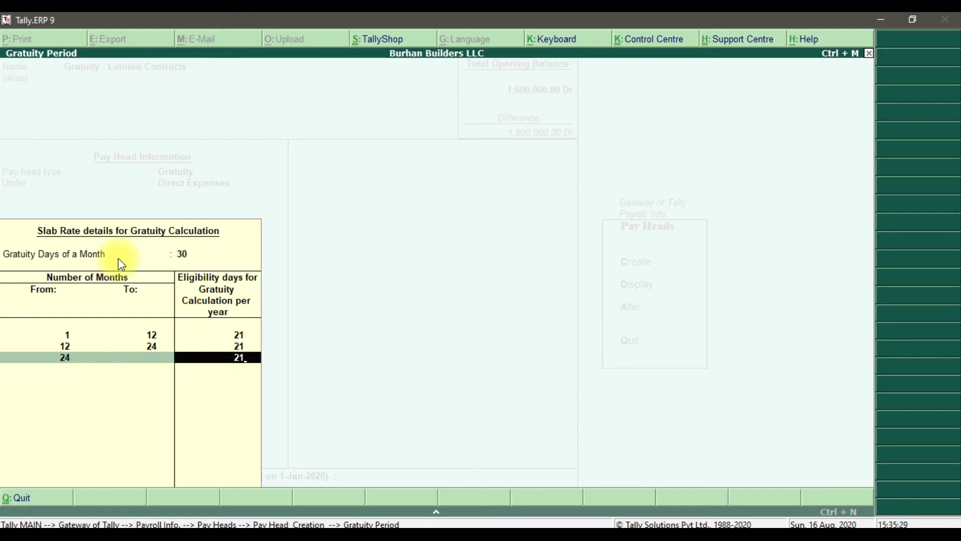
key("Return")
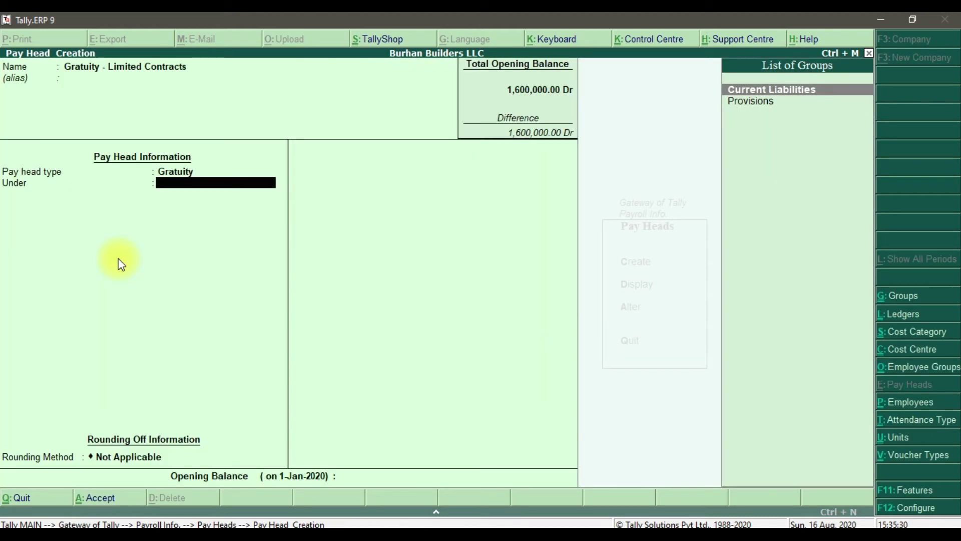
Place the gratuity pay head under Provisions with Normal Rounding and limit 1
key("Down")
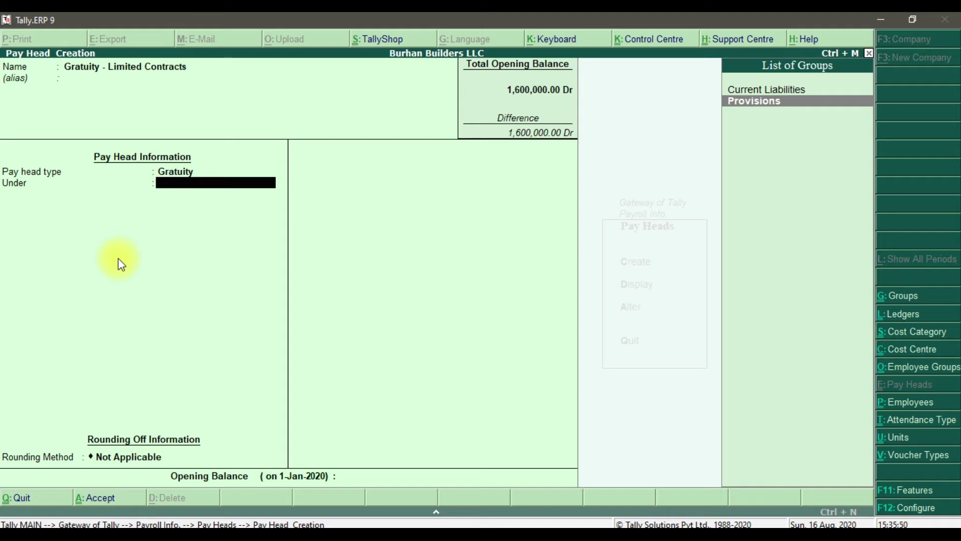
key("Return")
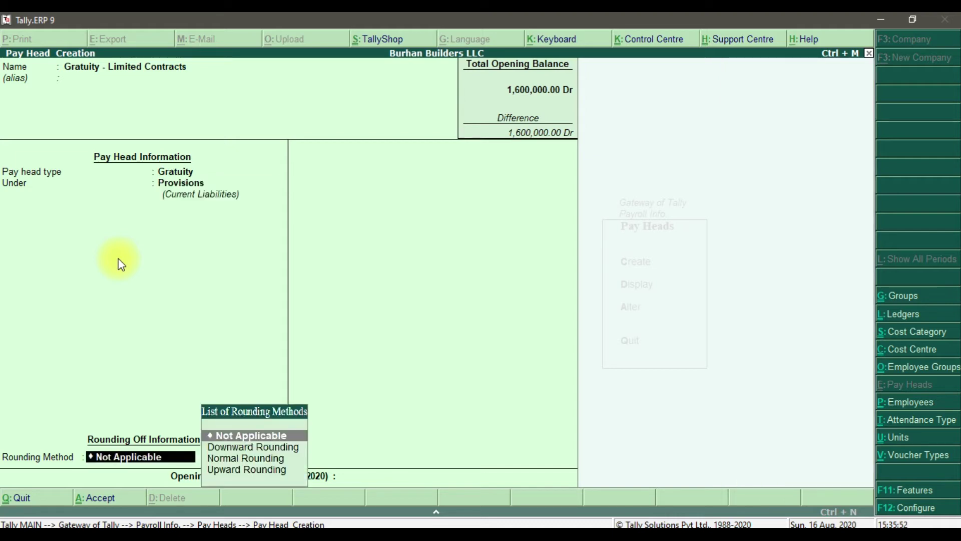
key("Down")
key("Down")
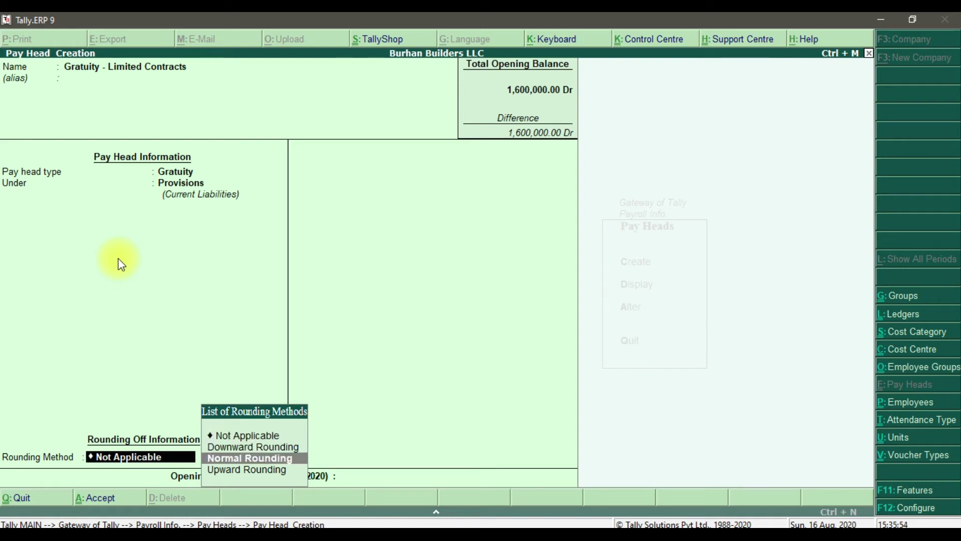
key("Return")
type("1")
key("Return")
key("Return")
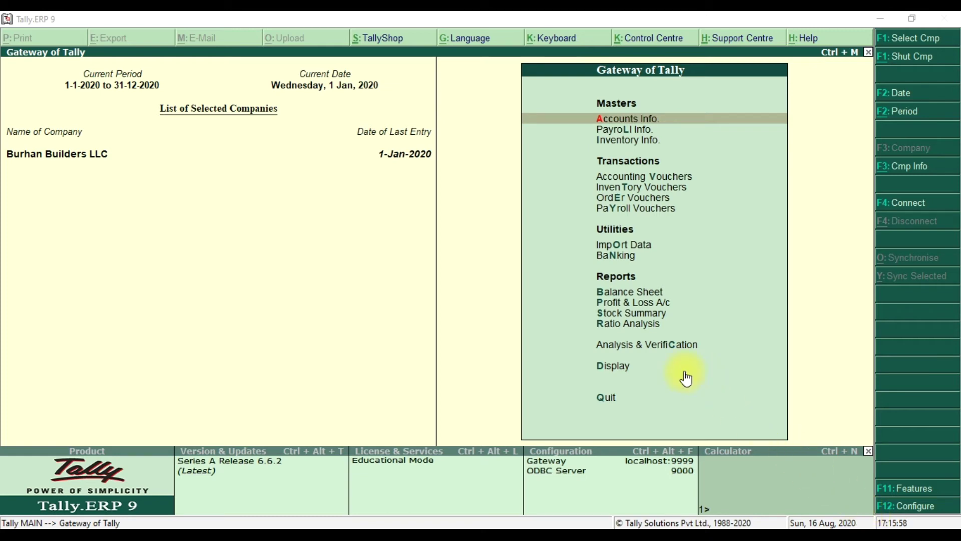
left_click(628, 369)
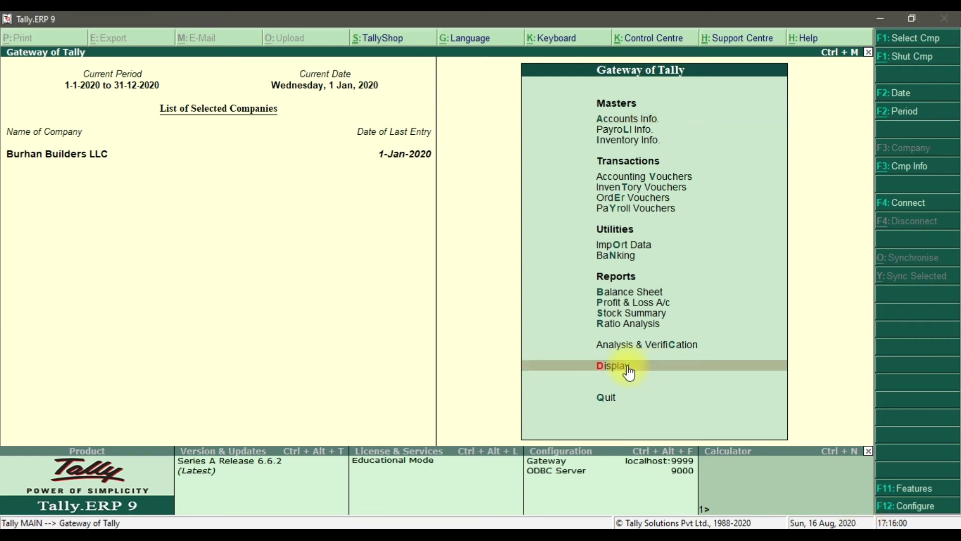
left_click(628, 369)
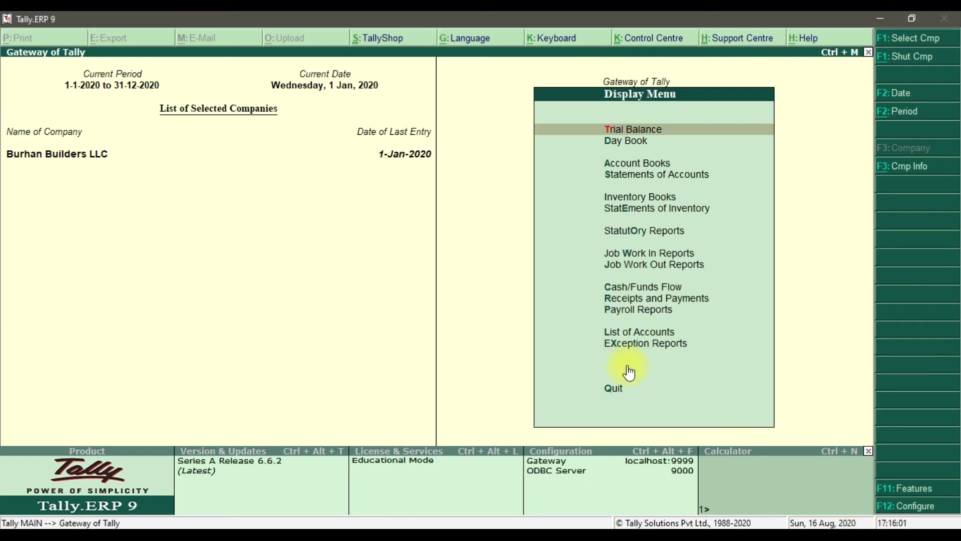
left_click(651, 308)
left_click(651, 308)
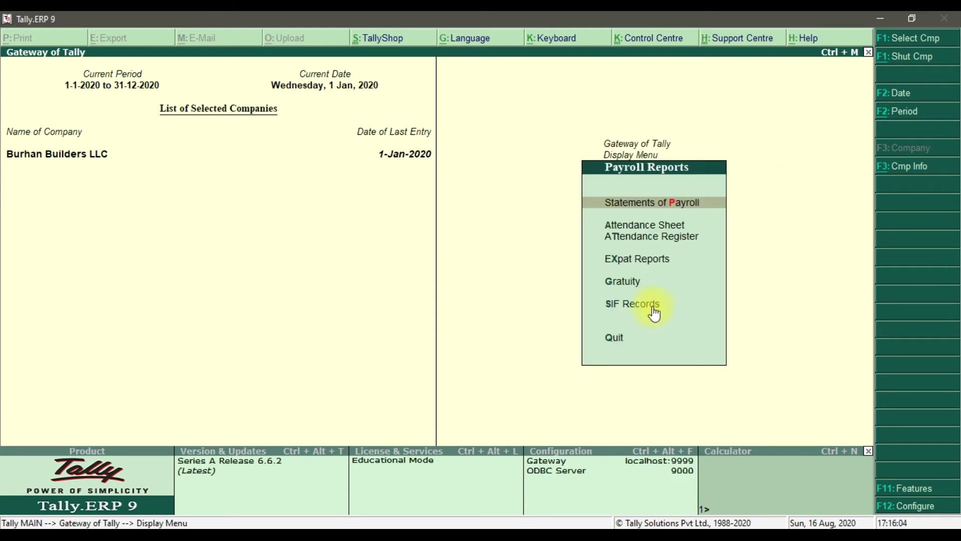
left_click(635, 287)
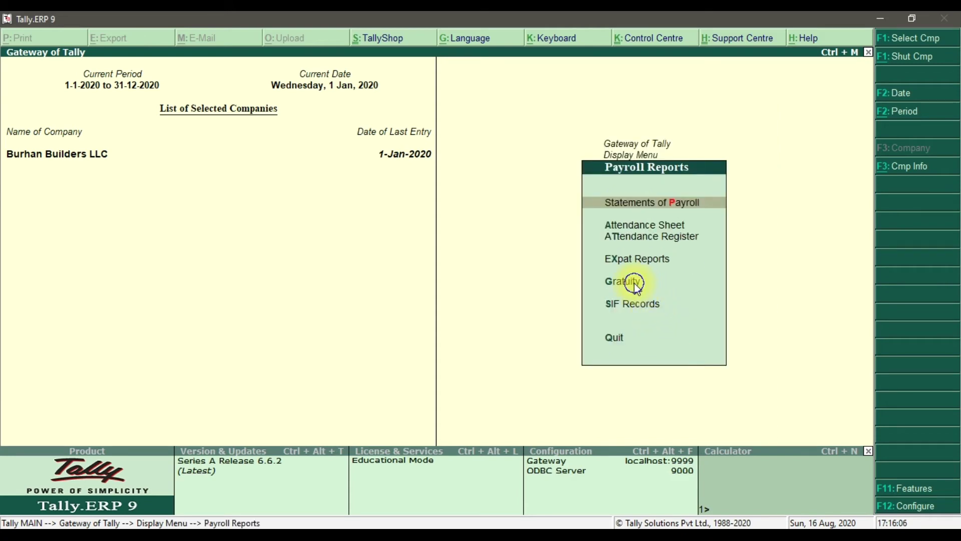
left_click(634, 285)
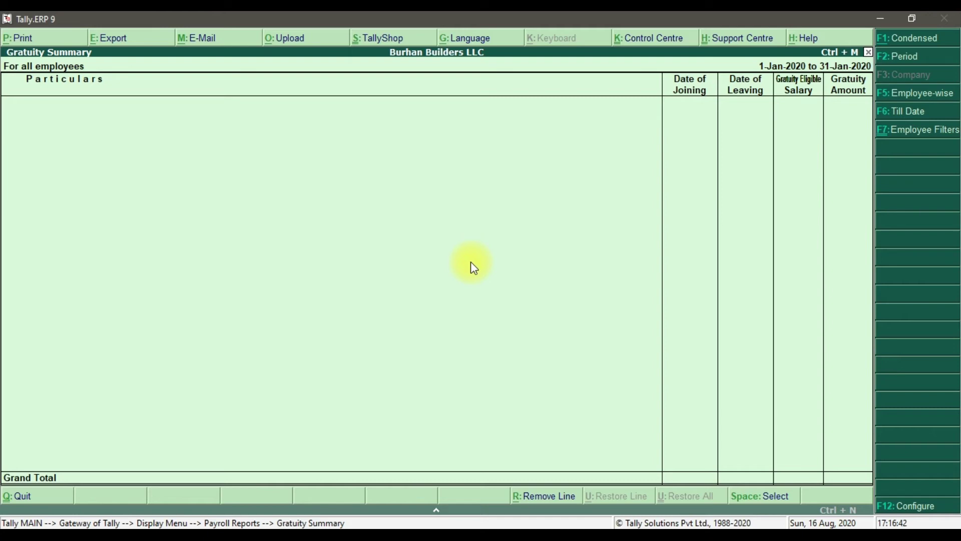
key("Escape")
key("Escape")
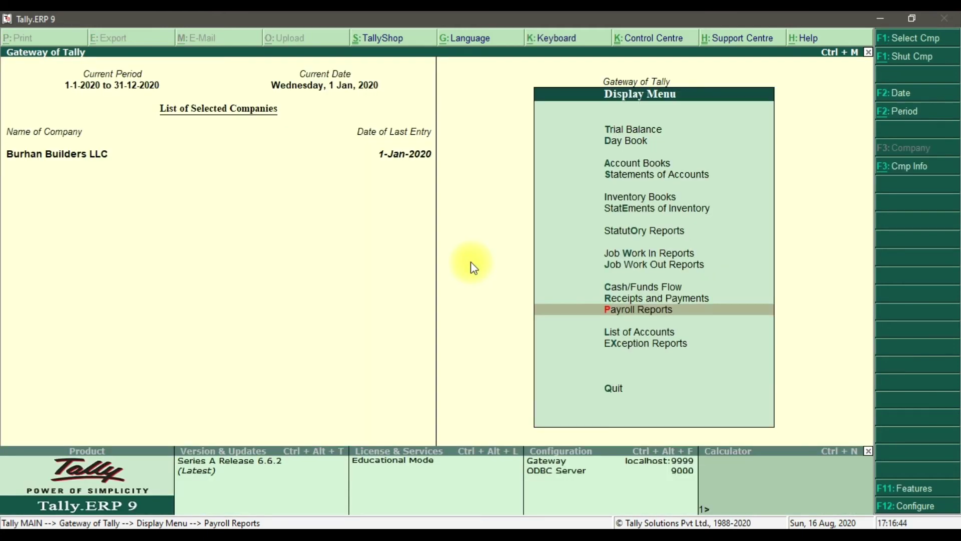
key("Escape")
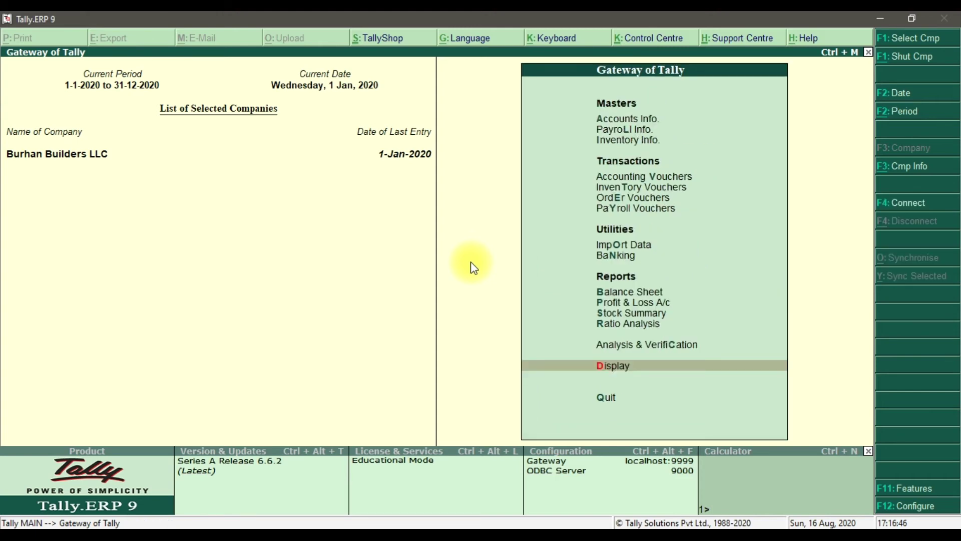
Open Ali's salary details and set them effective from 1-1-2020
left_click(633, 134)
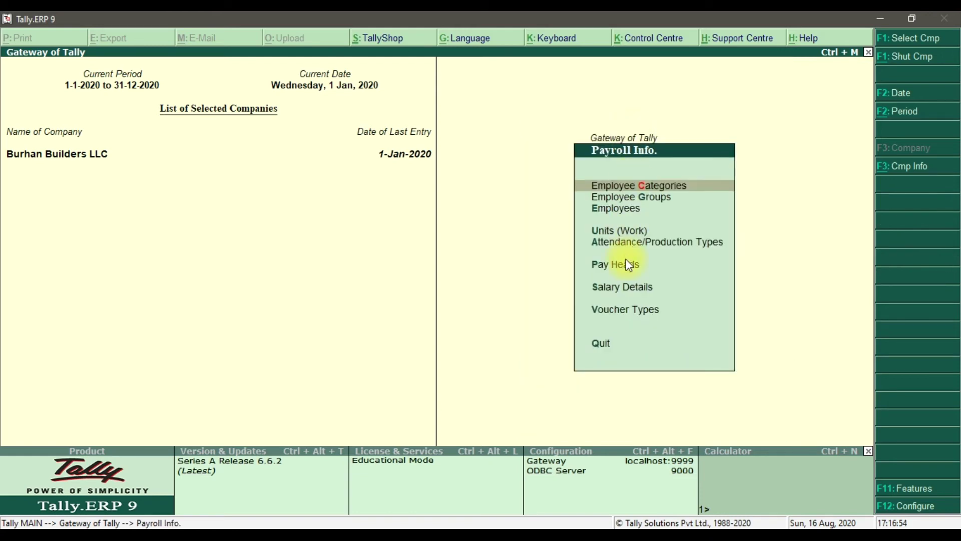
left_click(639, 291)
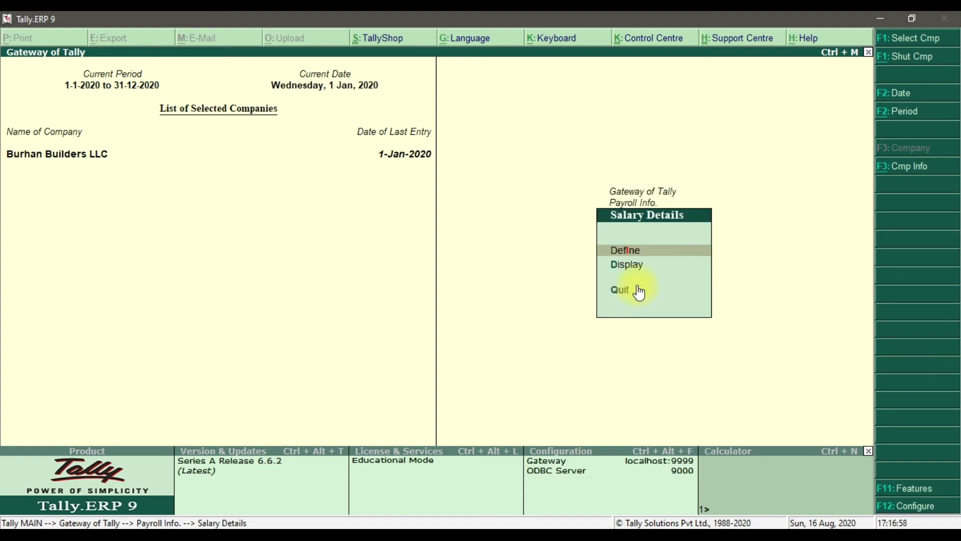
left_click(638, 253)
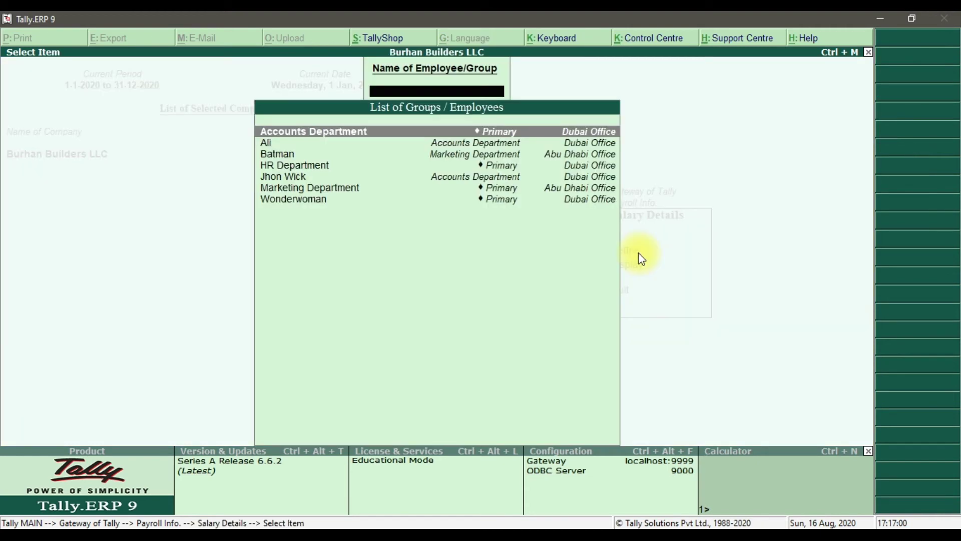
key("Down")
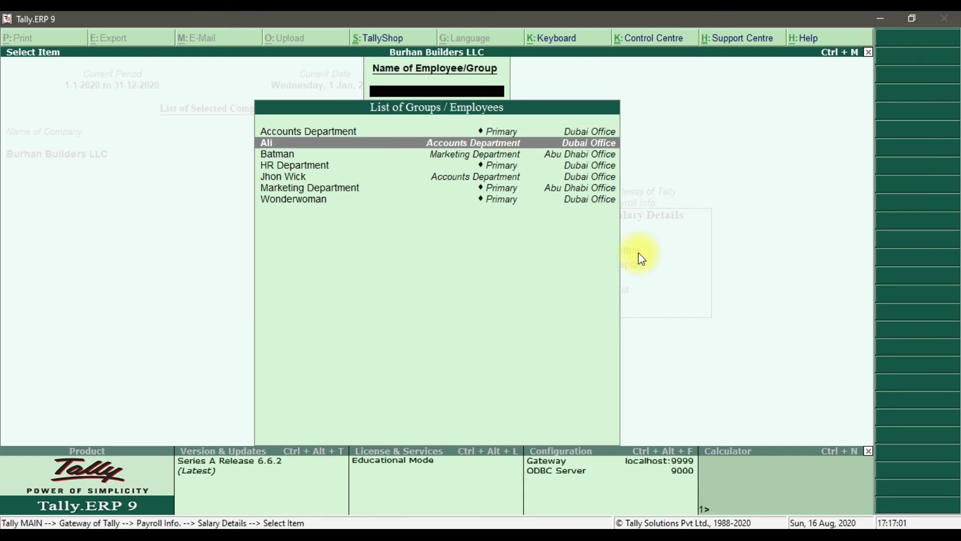
left_click(425, 145)
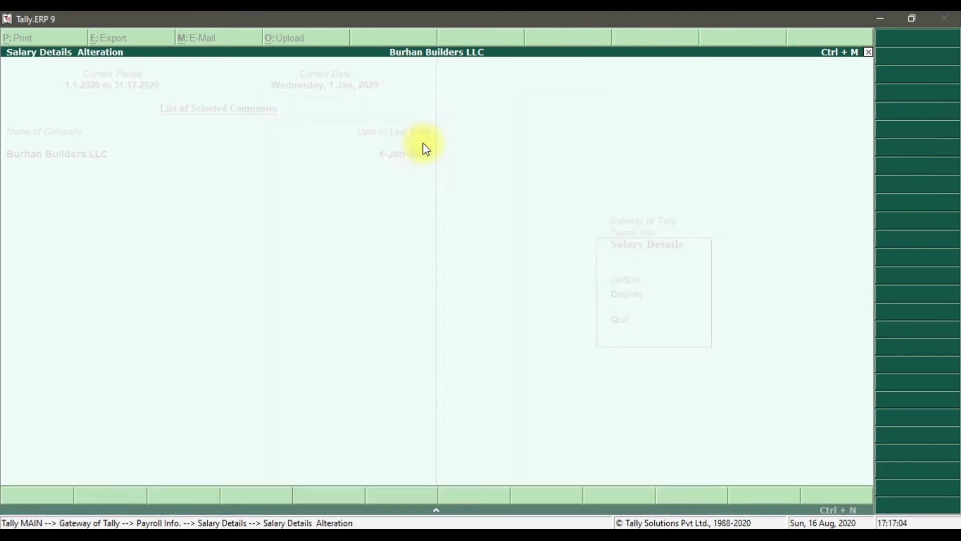
type("01-01-2020")
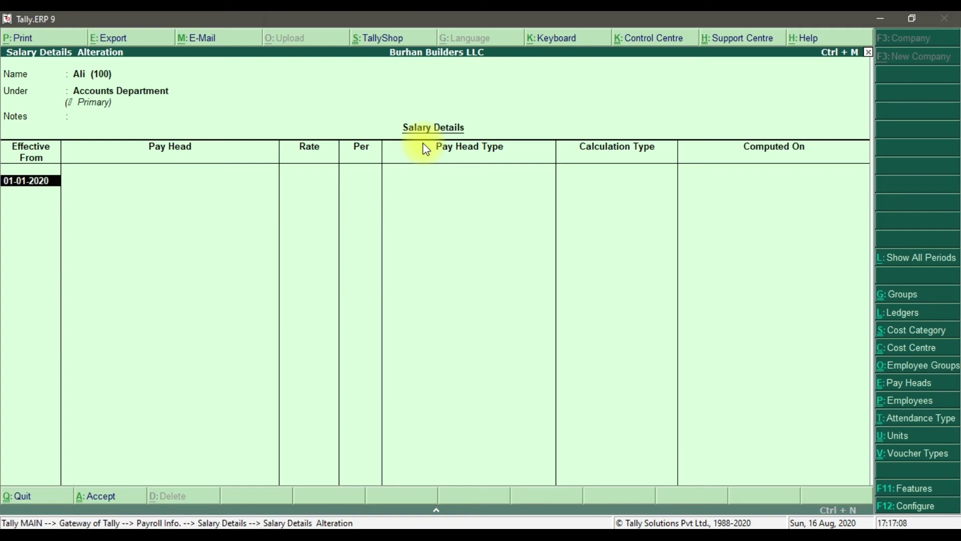
key("Return")
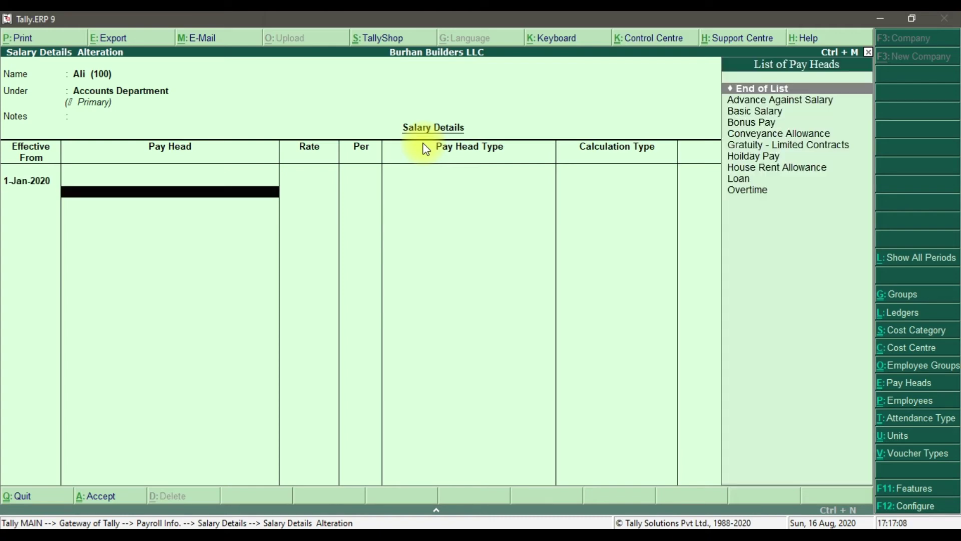
Add Basic Salary at a monthly rate of 1000
key("Down")
key("Down")
key("Return")
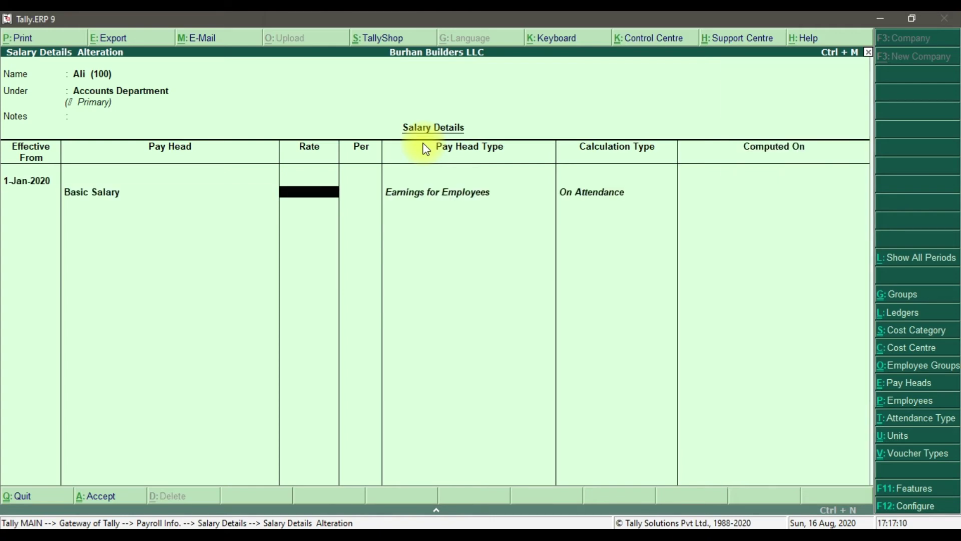
type("1000")
key("Return")
Add Conveyance Allowance and Gratuity - Limited Contracts, then finish the pay head list
key("Down")
key("Down")
key("Down")
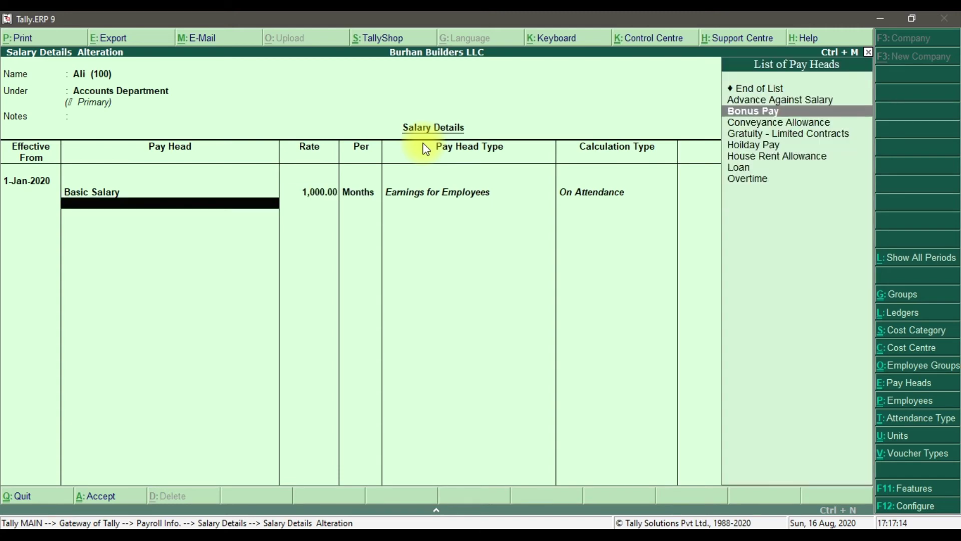
key("Down")
key("Up")
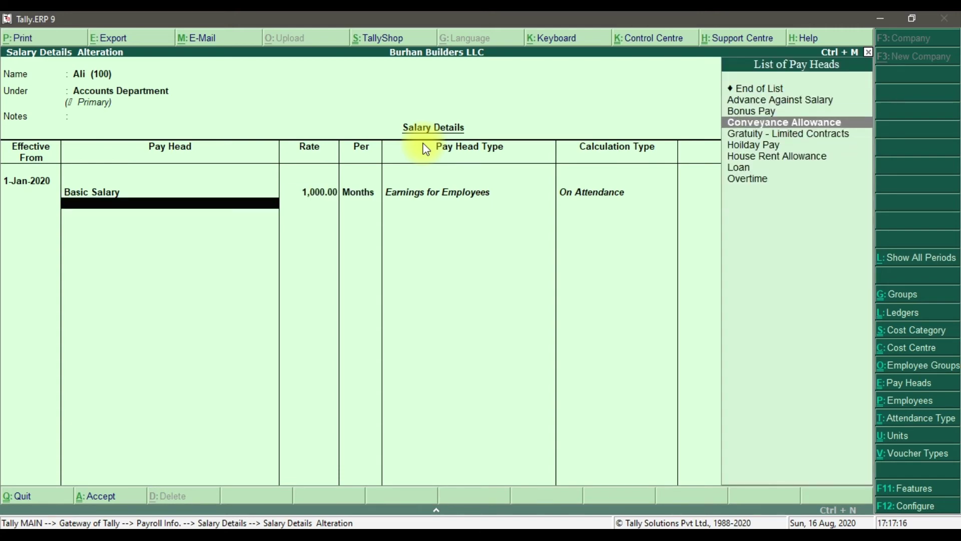
key("Return")
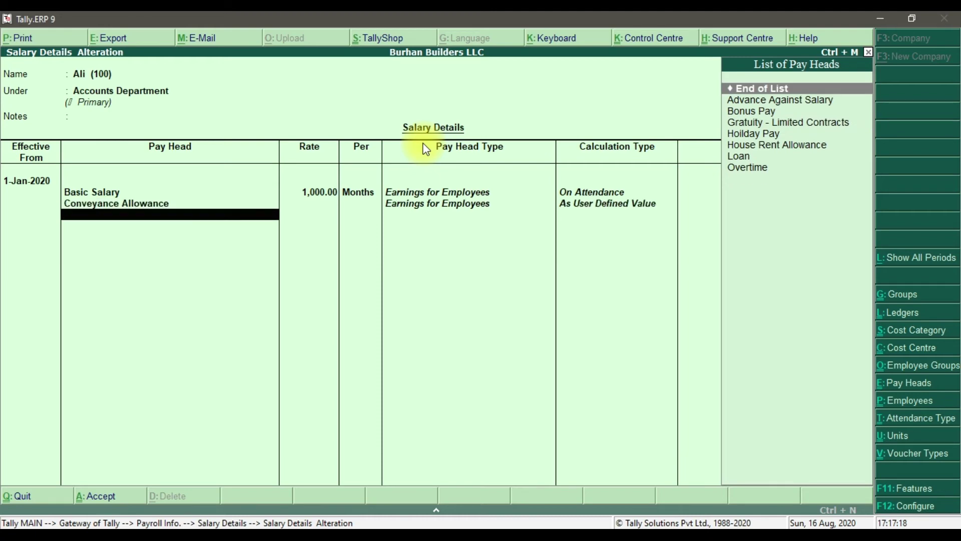
key("Down")
key("Down")
key("Down")
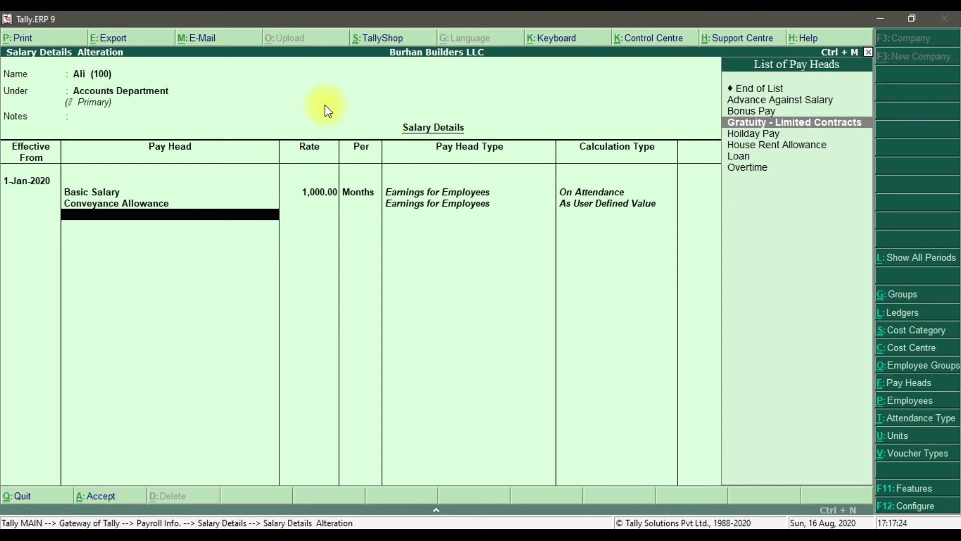
key("Return")
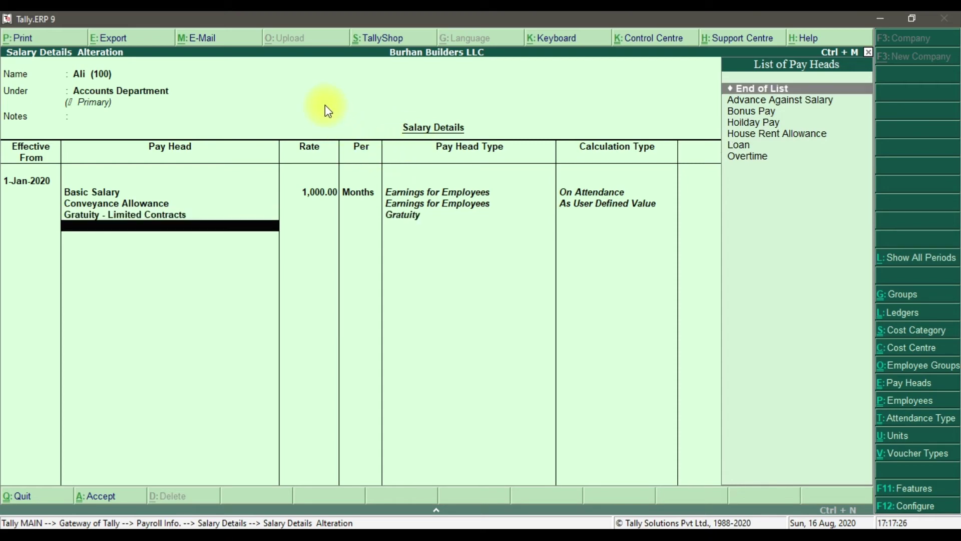
key("Return")
key("Return")
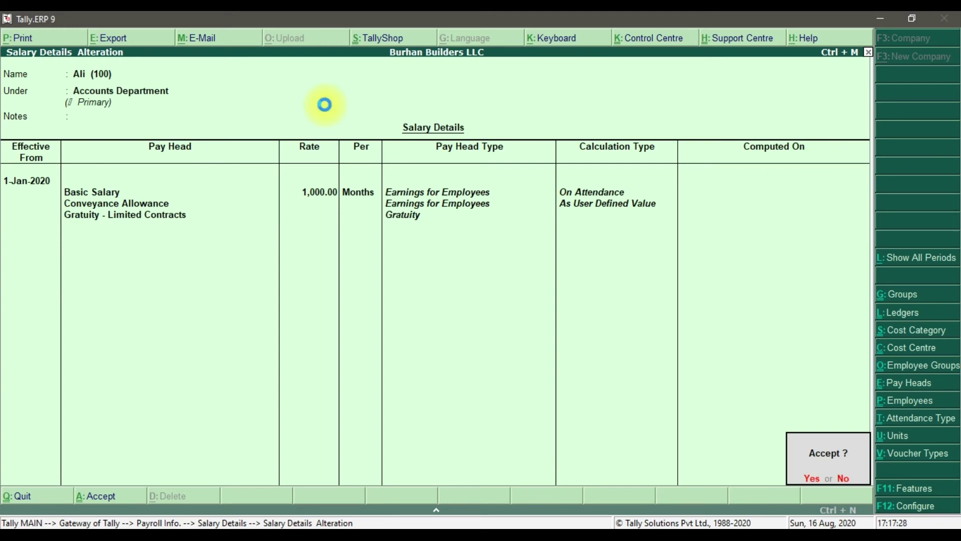
key("Return")
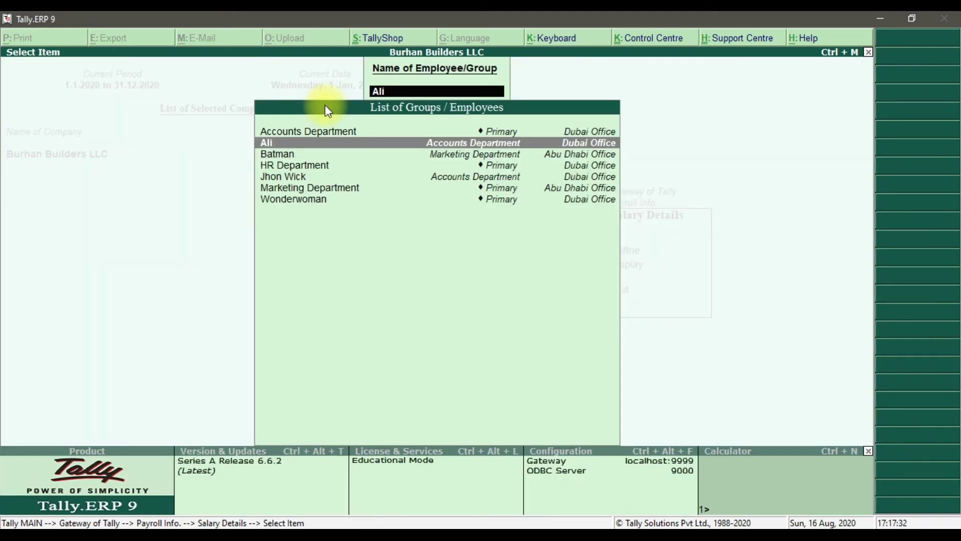
Leave the employee selection and return to the Gateway of Tally
key("BackSpace")
key("BackSpace")
key("BackSpace")
key("Escape")
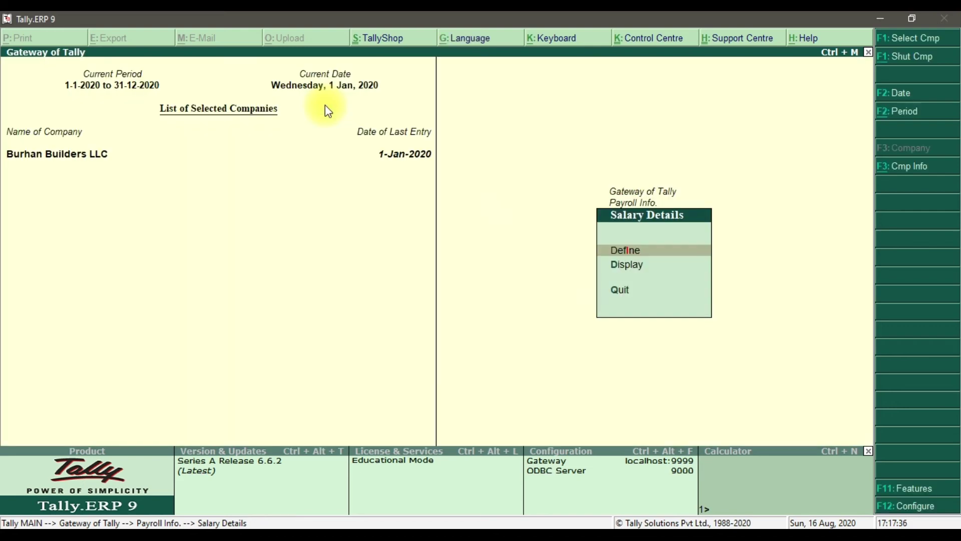
key("Escape")
key("Escape")
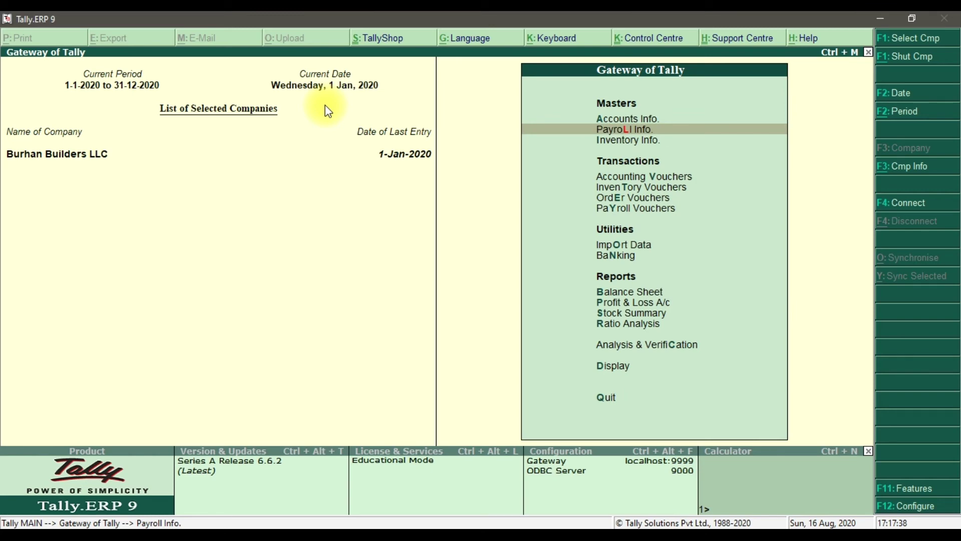
Open the Gratuity Summary under Display > Payroll Reports
left_click(618, 367)
left_click(619, 370)
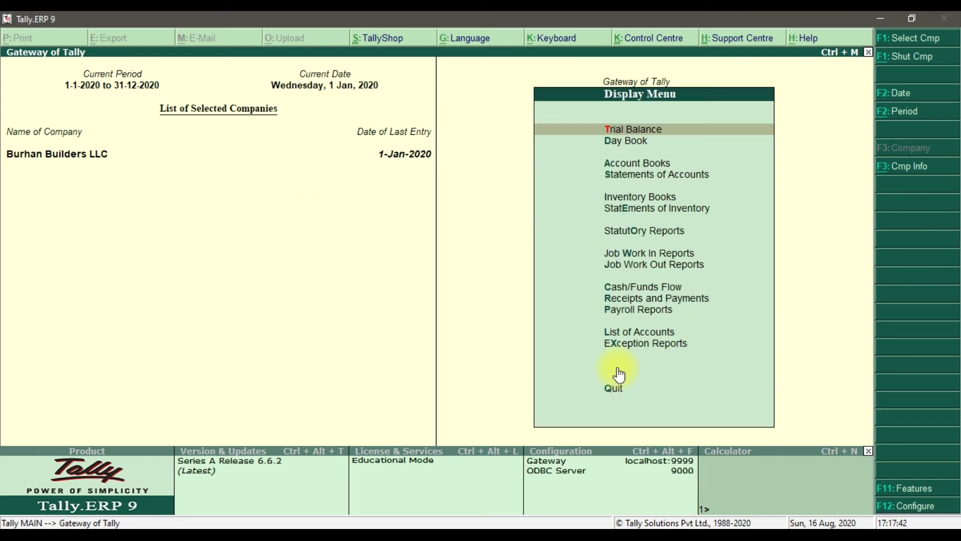
left_click(655, 314)
left_click(656, 315)
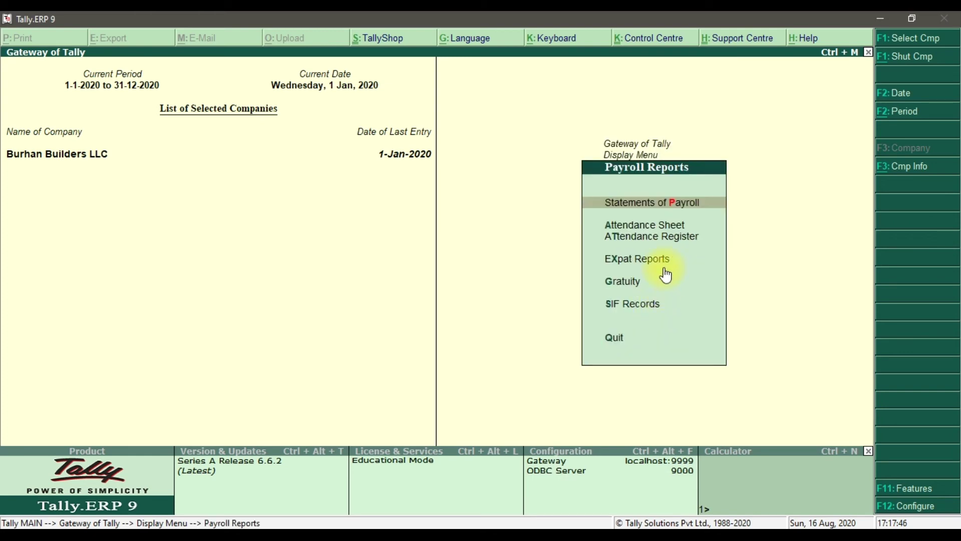
left_click(637, 282)
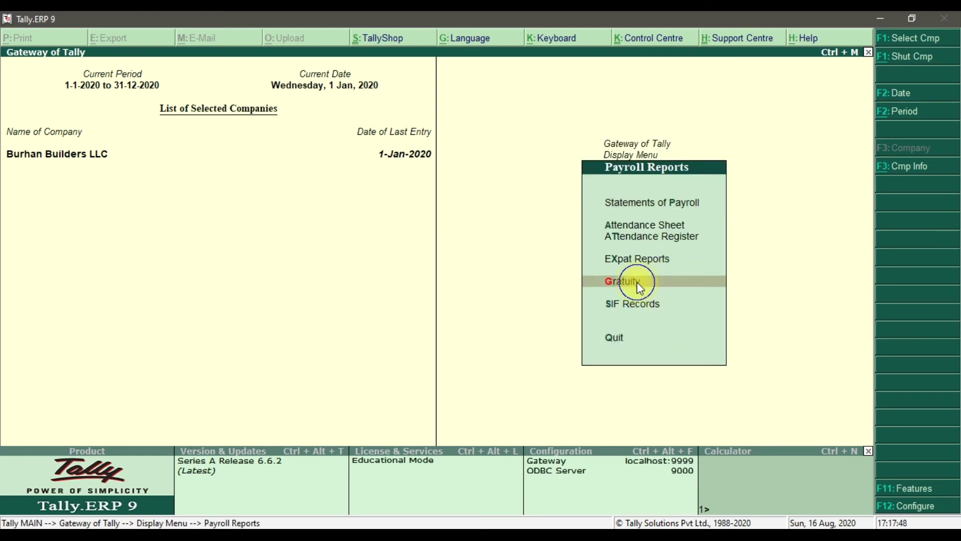
left_click(637, 281)
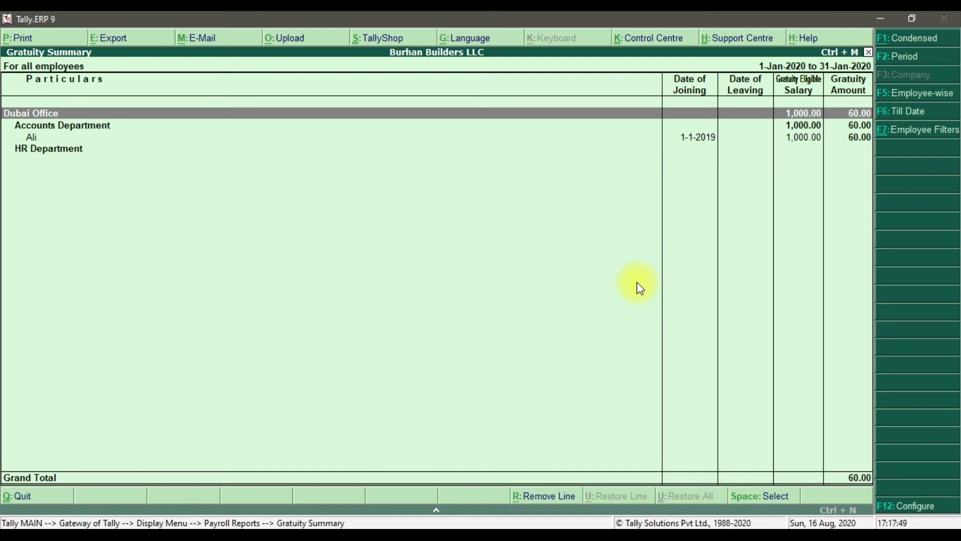
Change the Gratuity Summary period to 01-01-2019 through 31-1-2020 and select Ali's row
left_click(907, 61)
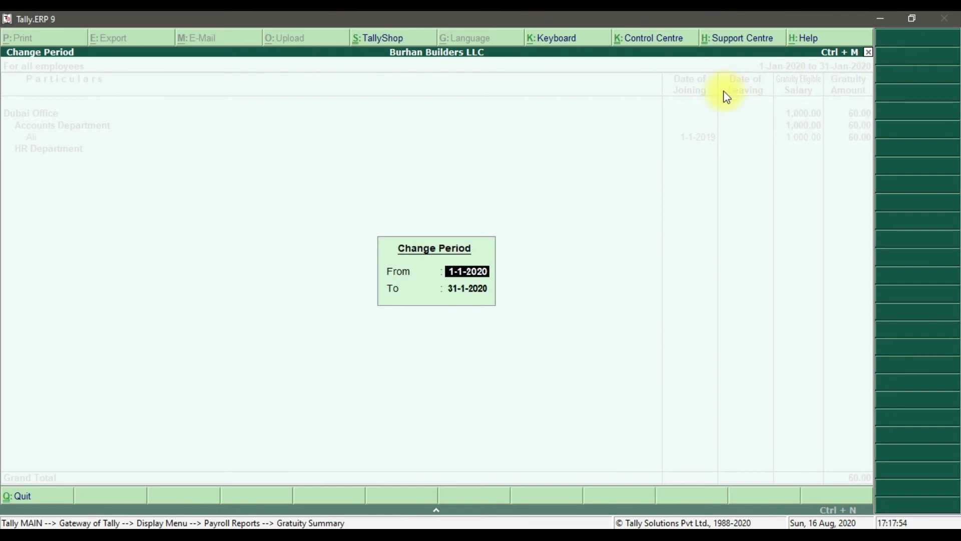
type("01-01-2019")
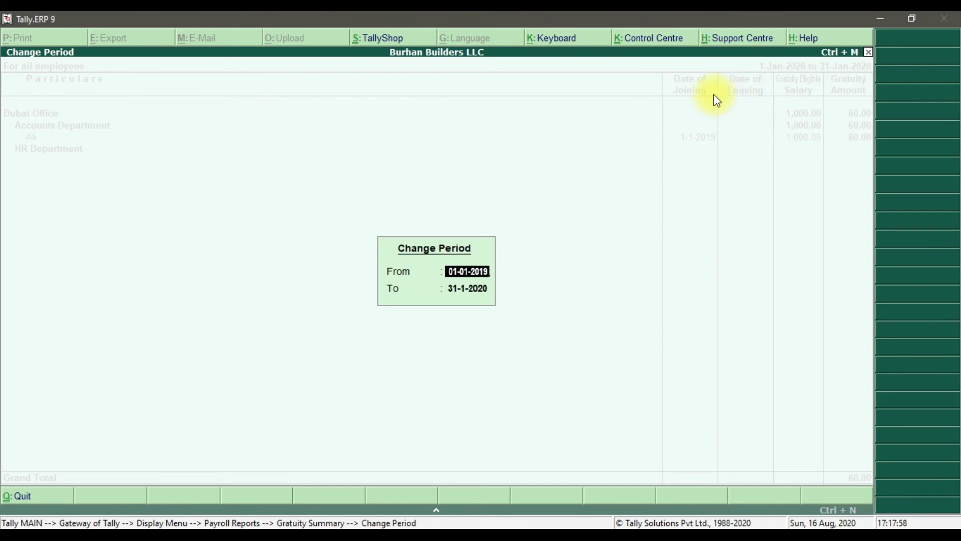
key("Return")
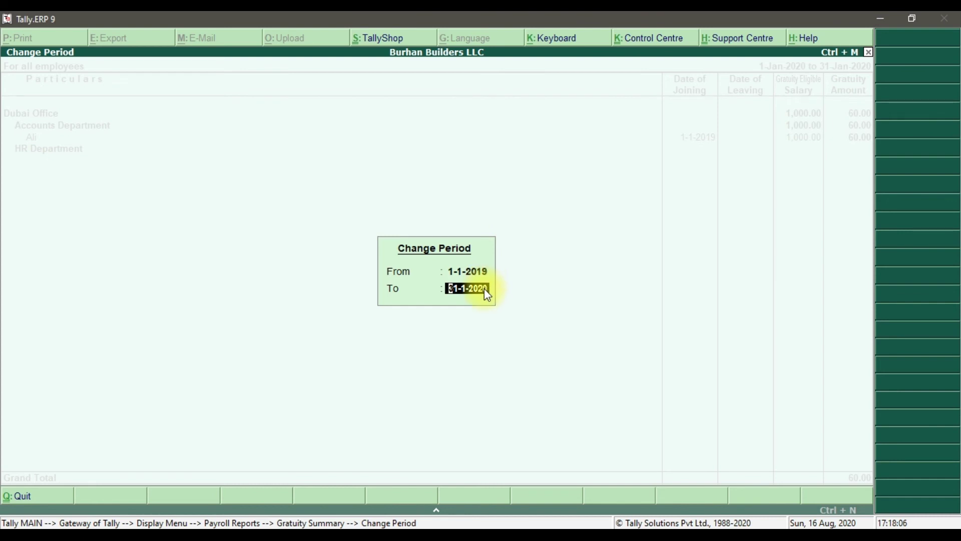
key("Return")
key("Down")
key("Down")
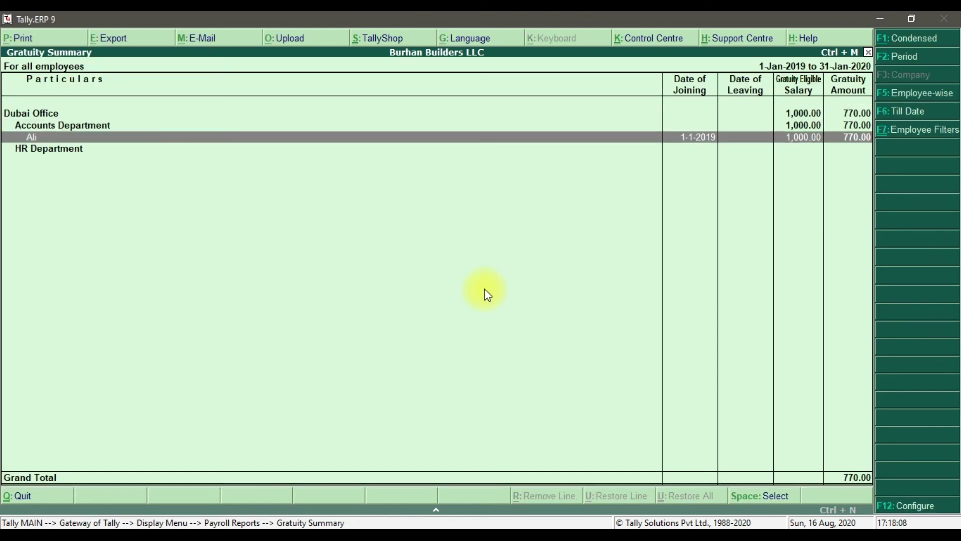
Drill into Ali's Gratuity Details breakdown
left_click(39, 138)
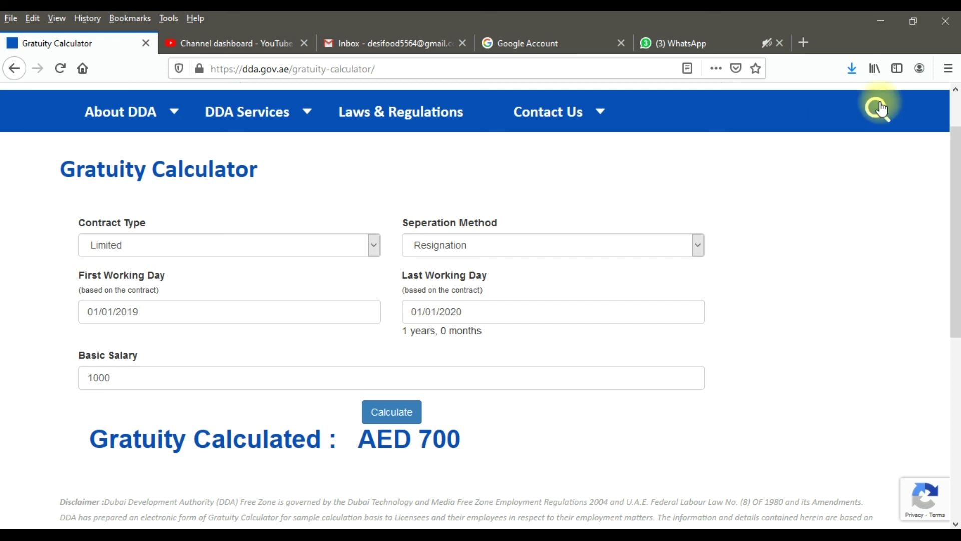
Recalculate the DDA gratuity with Resignation, confirming AED 700, then return to Tally's Gratuity Details
left_click(956, 106)
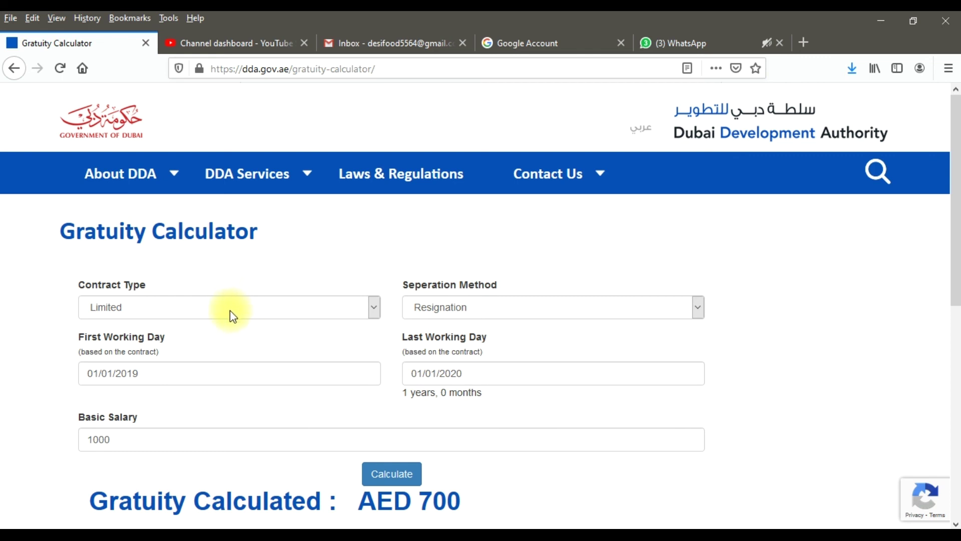
left_click(472, 308)
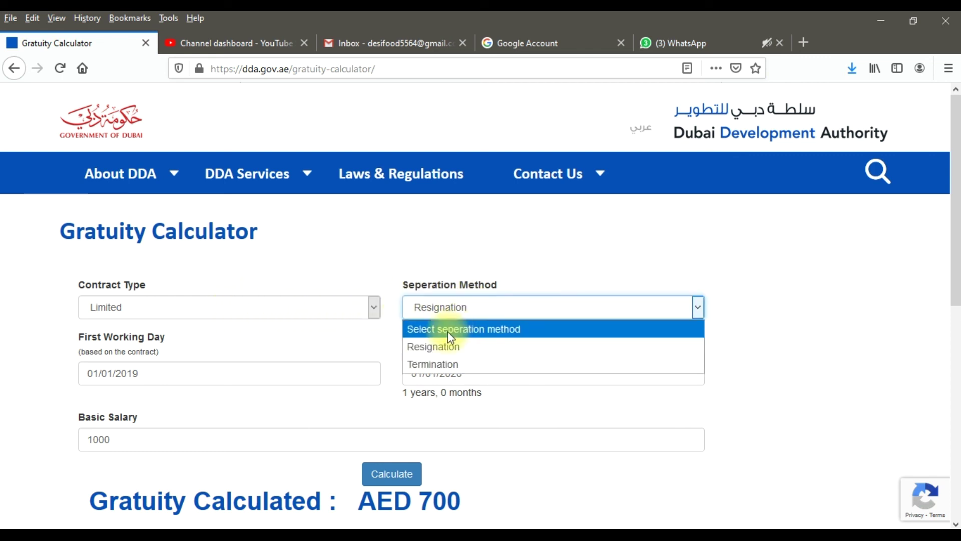
left_click(443, 349)
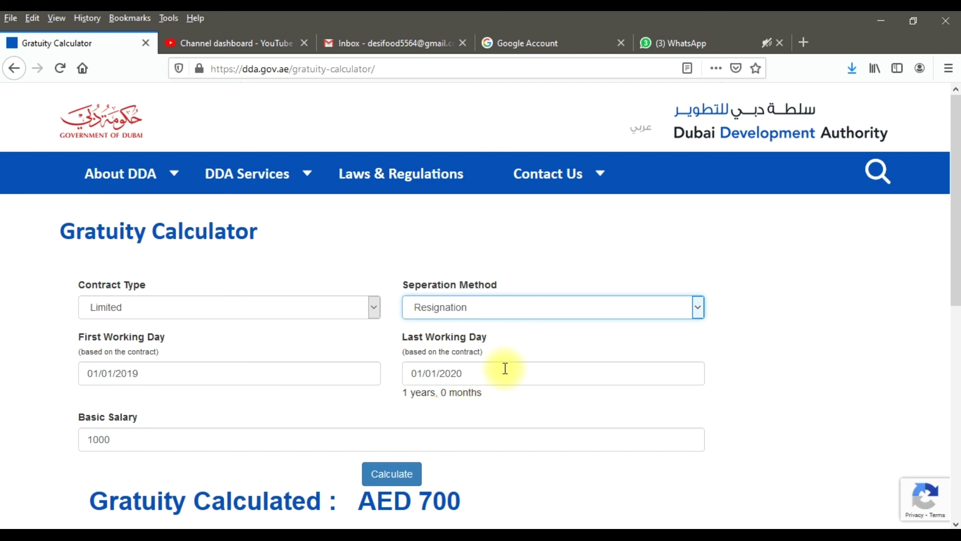
left_click(214, 446)
left_click(381, 473)
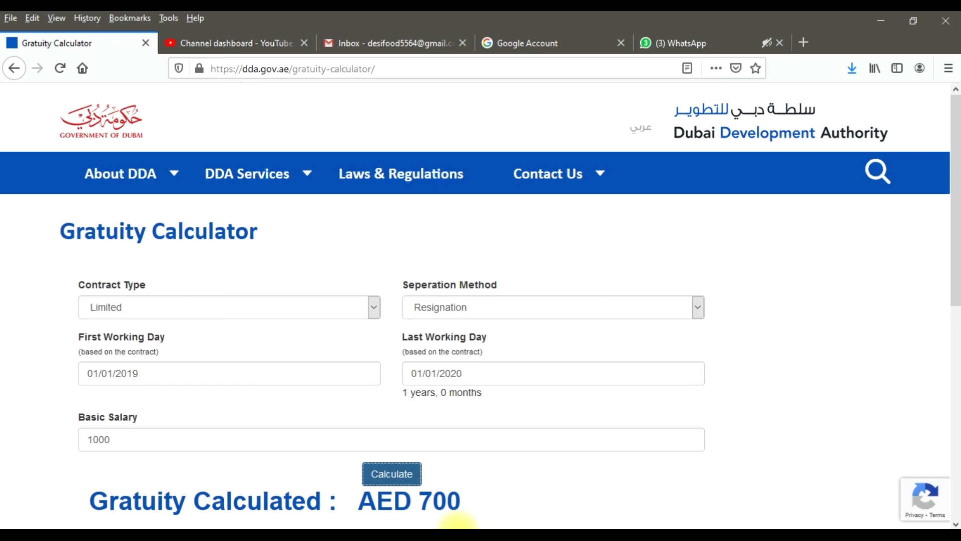
left_click(457, 527)
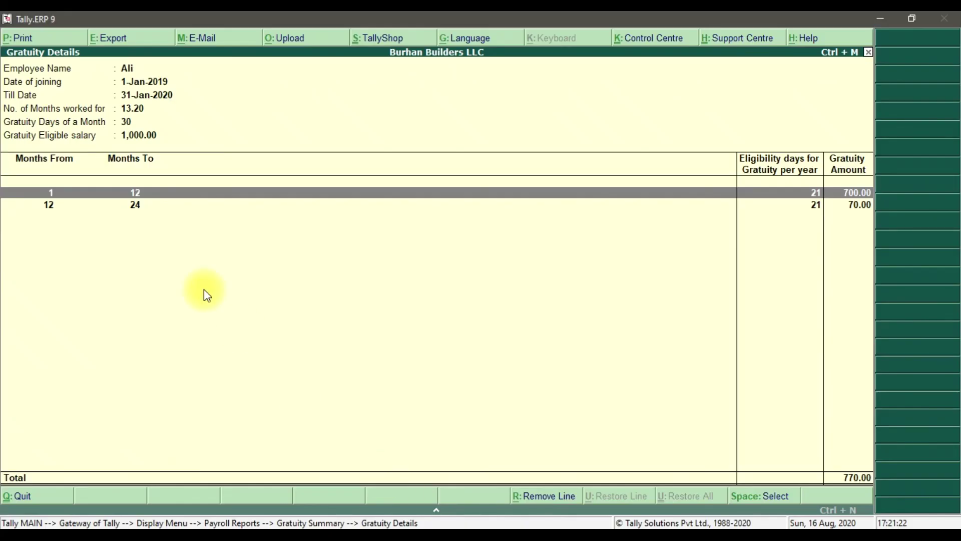